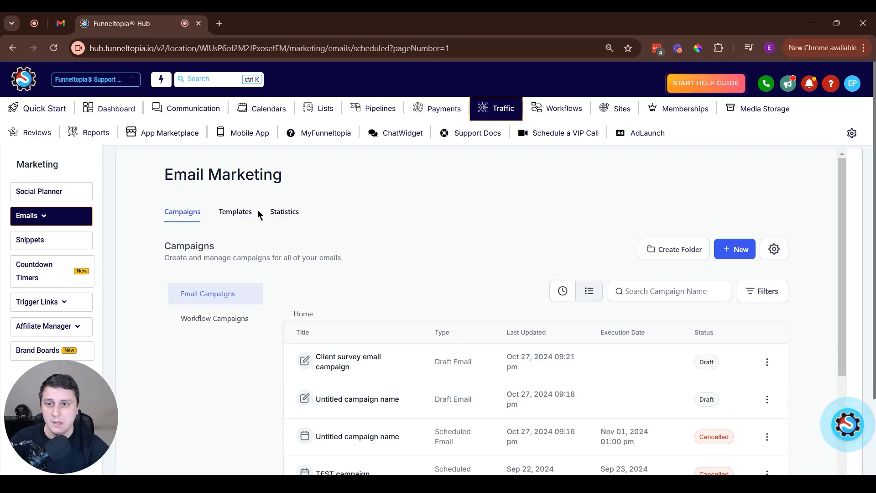
# - Open the Client survey email campaign for editing and add a Forms element to the empty content area
pyautogui.moveTo(95, 222)
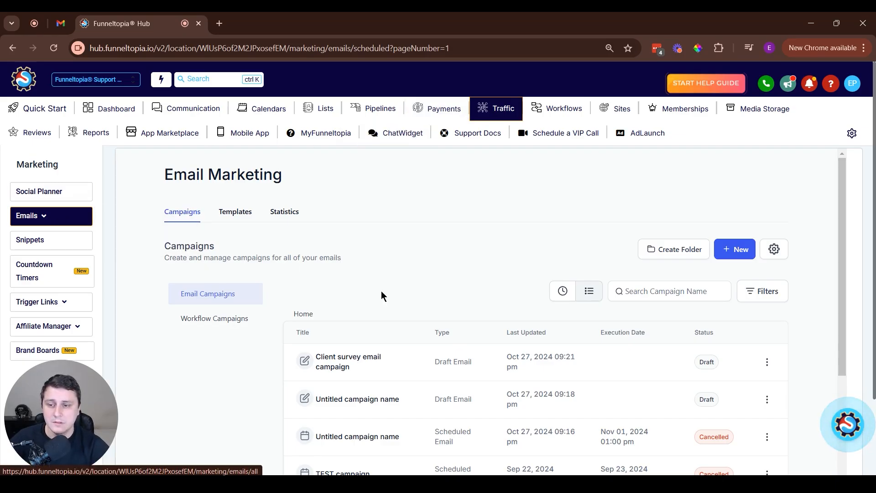
pyautogui.click(335, 365)
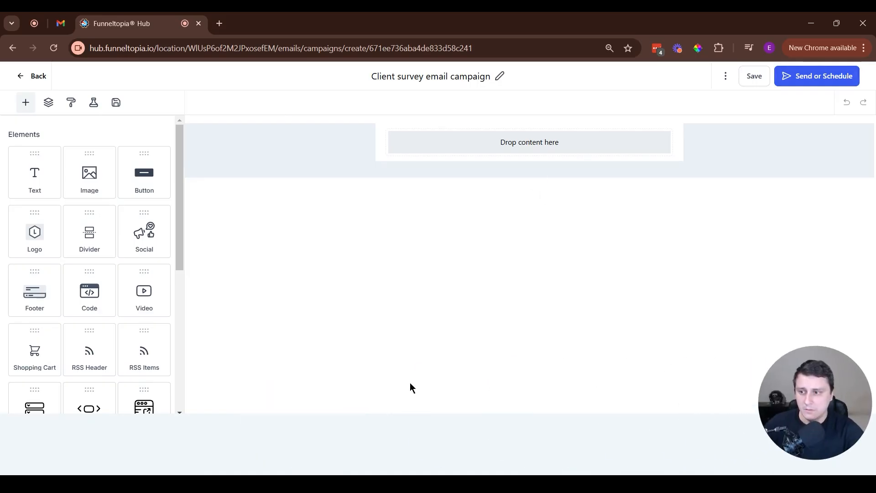
pyautogui.scroll(-3, 54, 288)
pyautogui.scroll(-1, 55, 288)
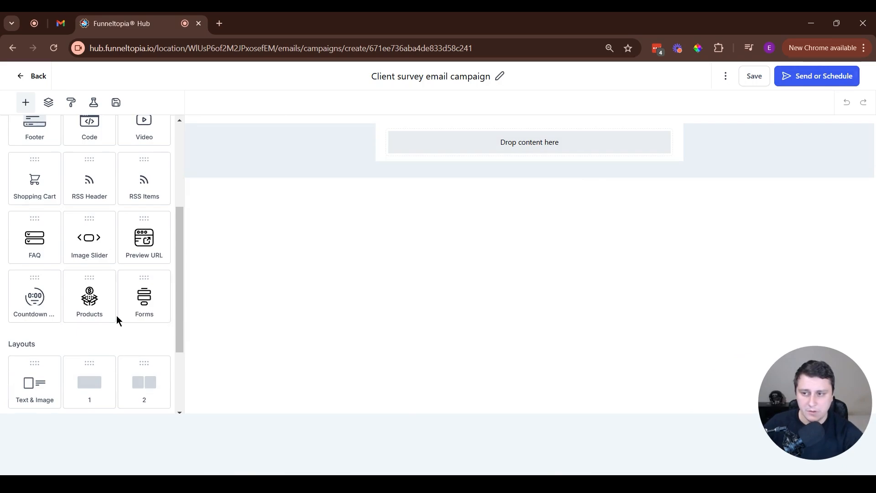
pyautogui.moveTo(144, 307); pyautogui.dragTo(501, 149)
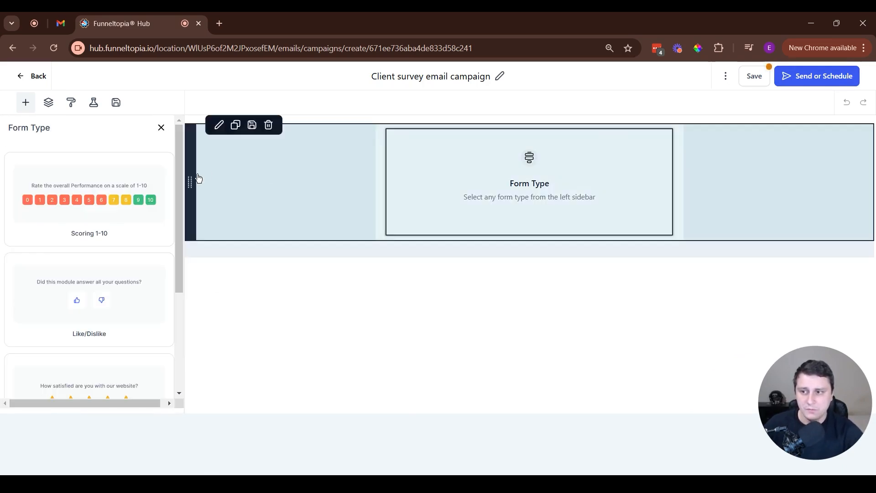
# - Review the available form types and choose Scoring 1-10 for the new form element
pyautogui.scroll(-3, 88, 167)
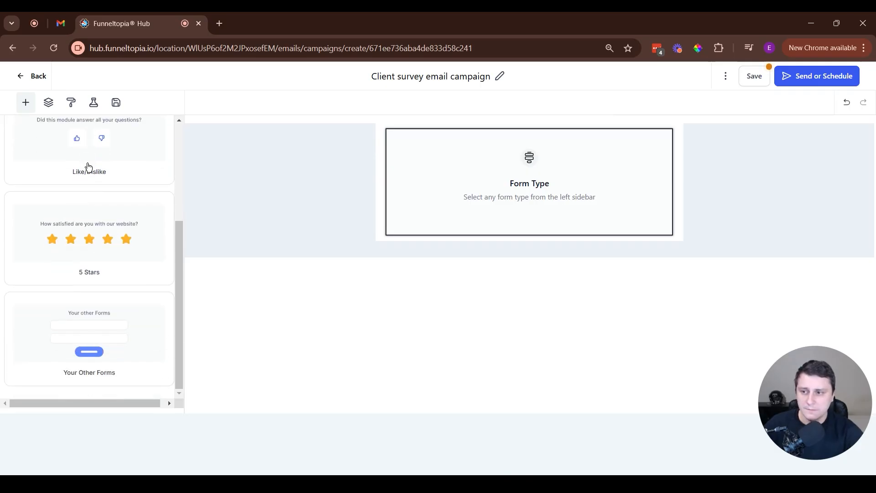
pyautogui.scroll(3, 88, 167)
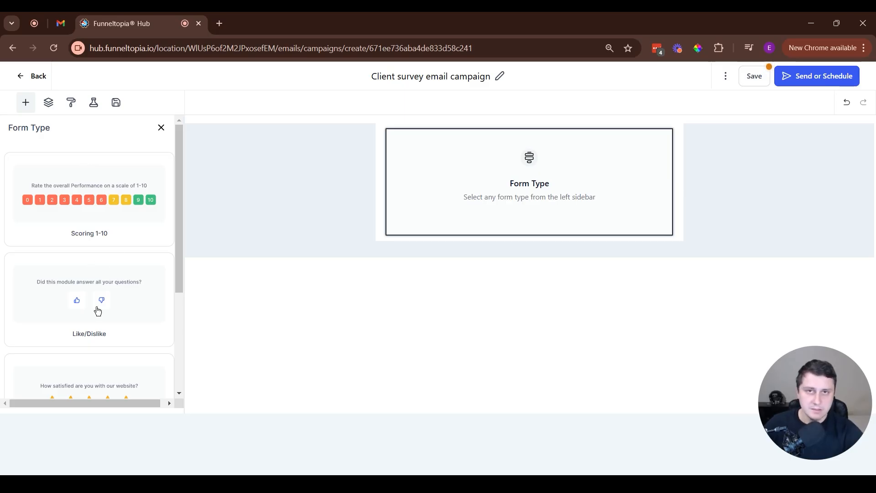
pyautogui.scroll(-3, 100, 312)
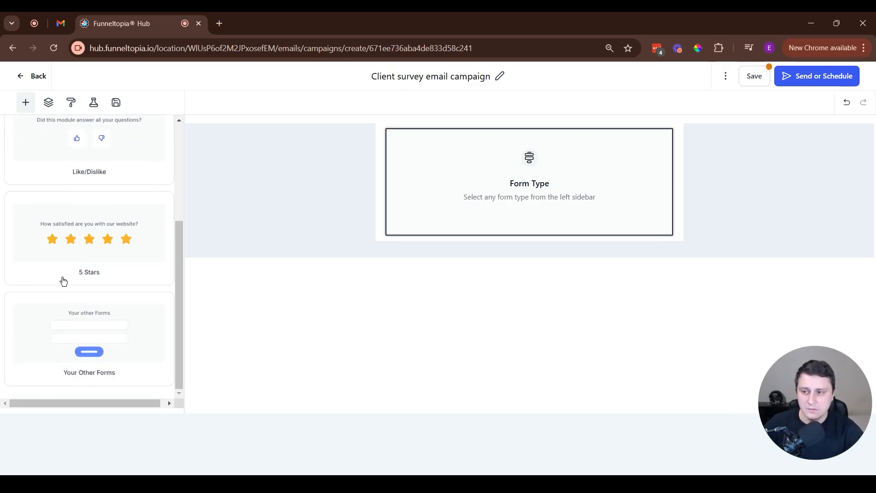
pyautogui.scroll(2, 131, 296)
pyautogui.scroll(-2, 123, 244)
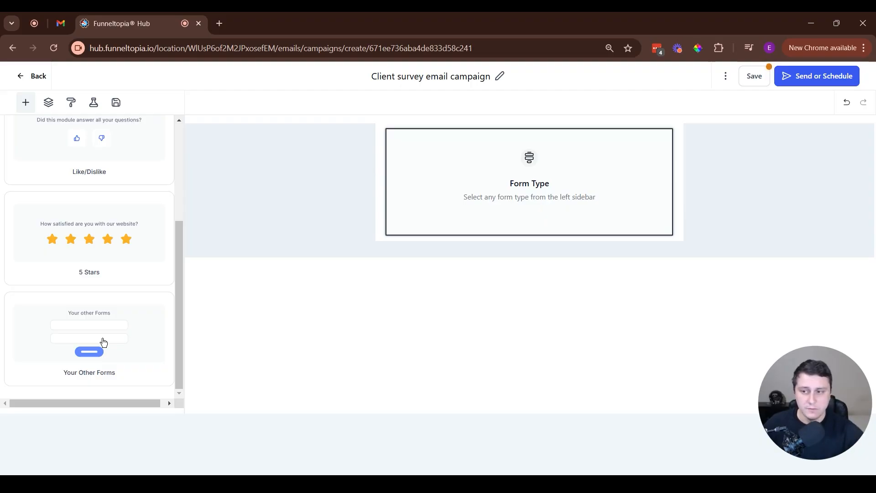
pyautogui.scroll(4, 112, 346)
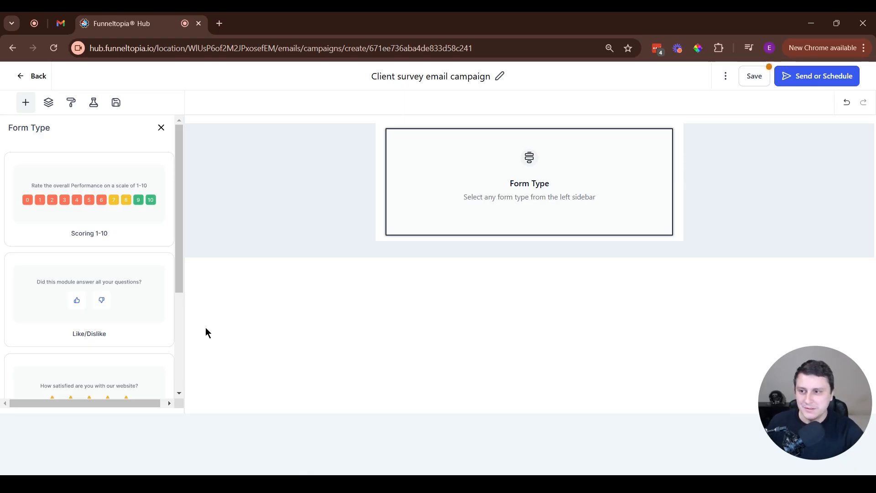
pyautogui.click(148, 207)
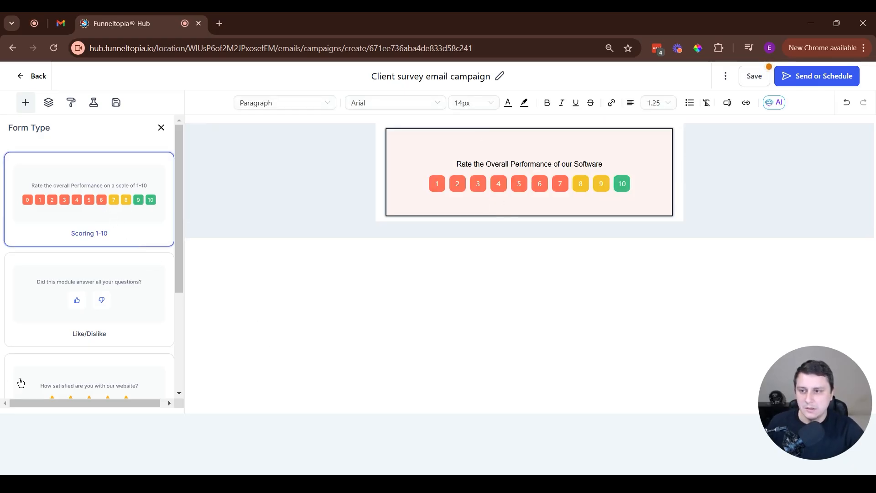
# - Add a second Forms element below the rating form and set its type to Your Other Forms
pyautogui.click(162, 128)
pyautogui.click(172, 130)
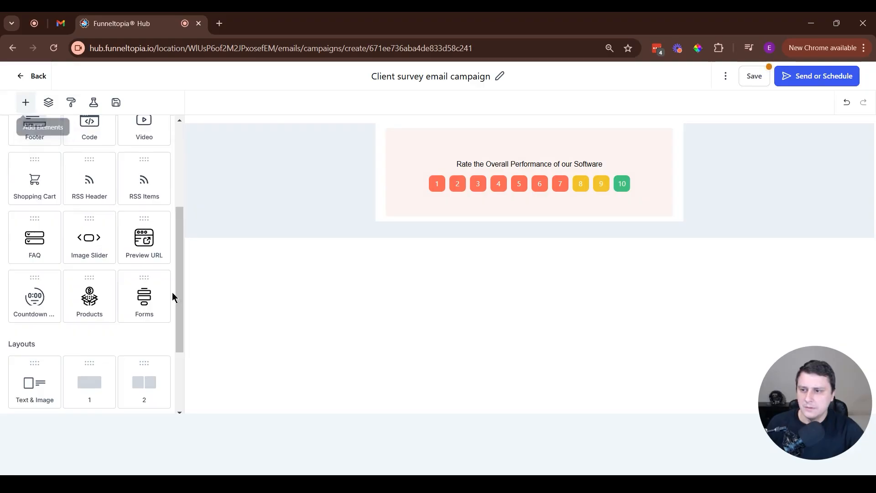
pyautogui.moveTo(150, 303); pyautogui.dragTo(594, 215)
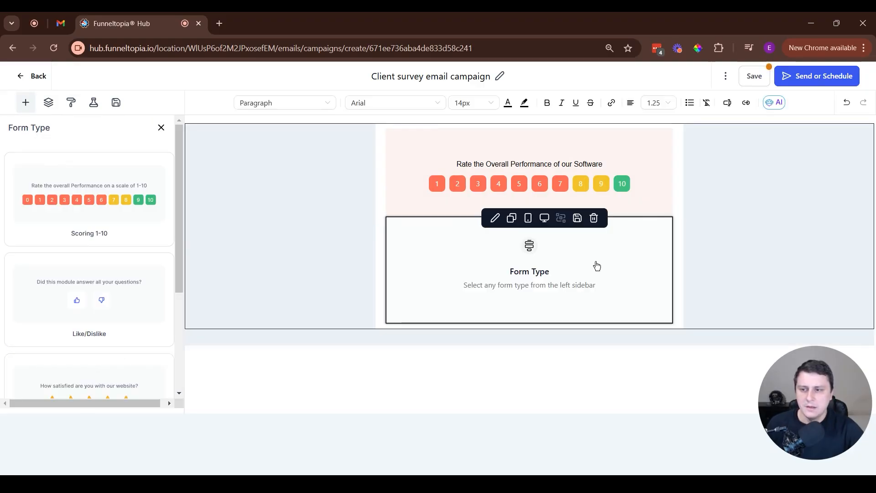
pyautogui.scroll(-3, 82, 302)
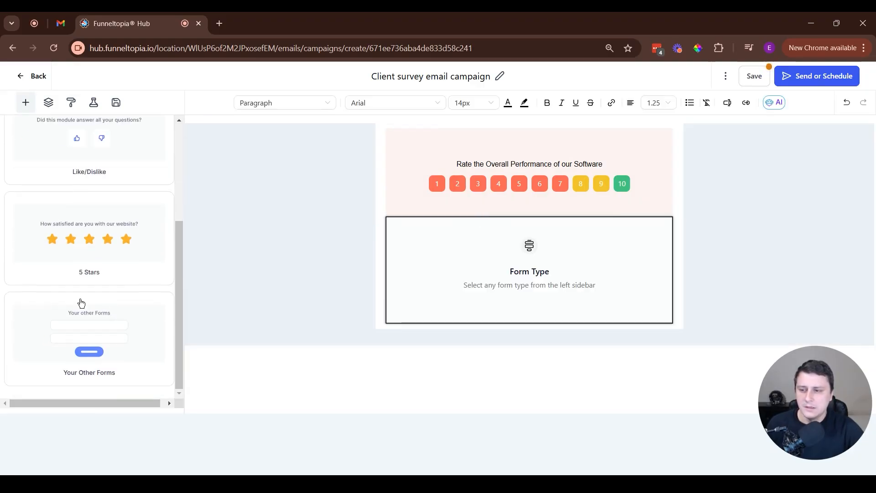
pyautogui.click(95, 350)
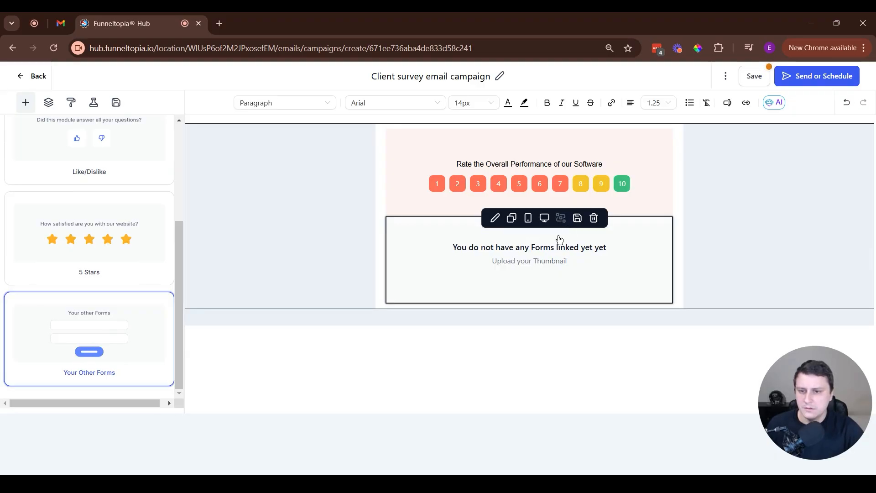
# - Link the existing form Form 35 to the second form element
pyautogui.tripleClick(552, 264)
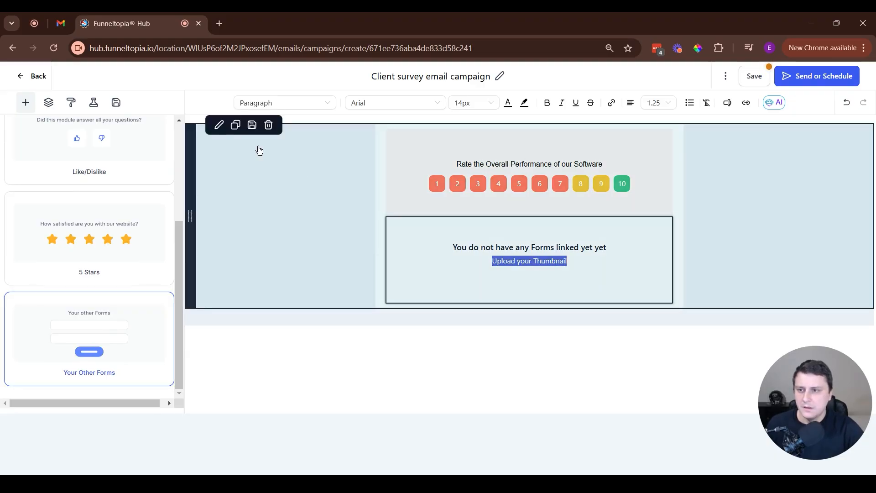
pyautogui.scroll(5, 68, 174)
pyautogui.click(161, 128)
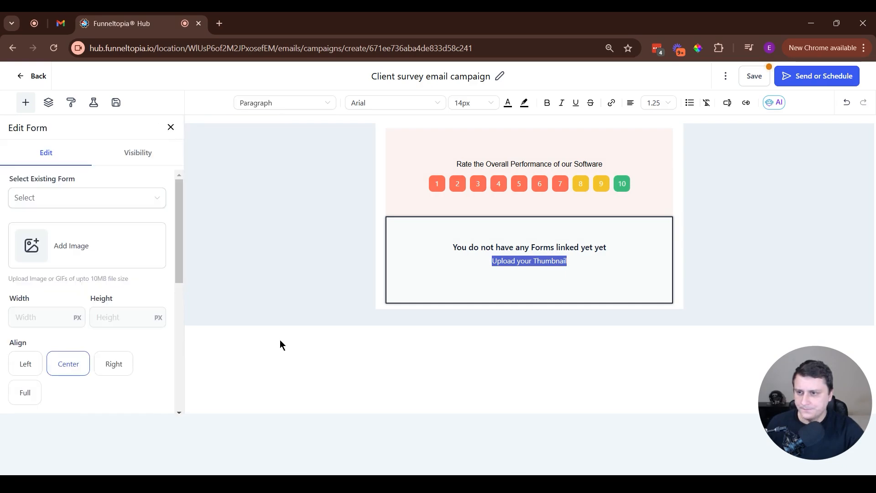
pyautogui.click(484, 259)
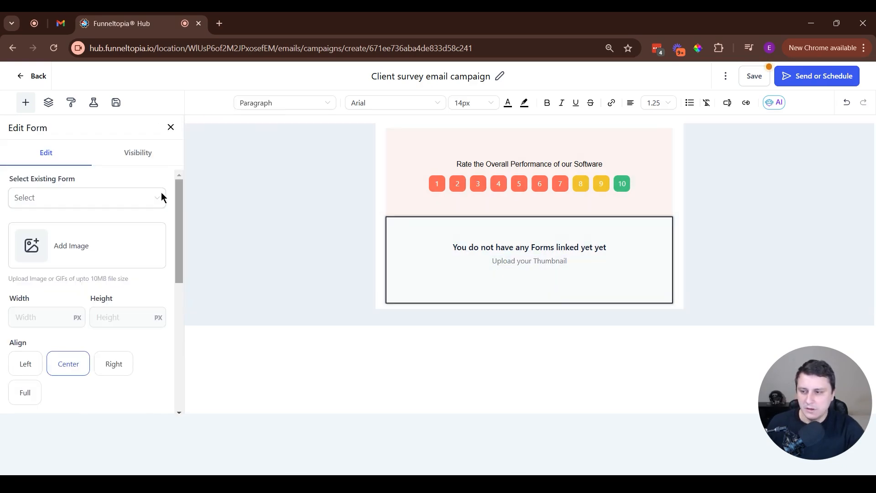
pyautogui.scroll(-10, 129, 378)
pyautogui.scroll(10, 85, 354)
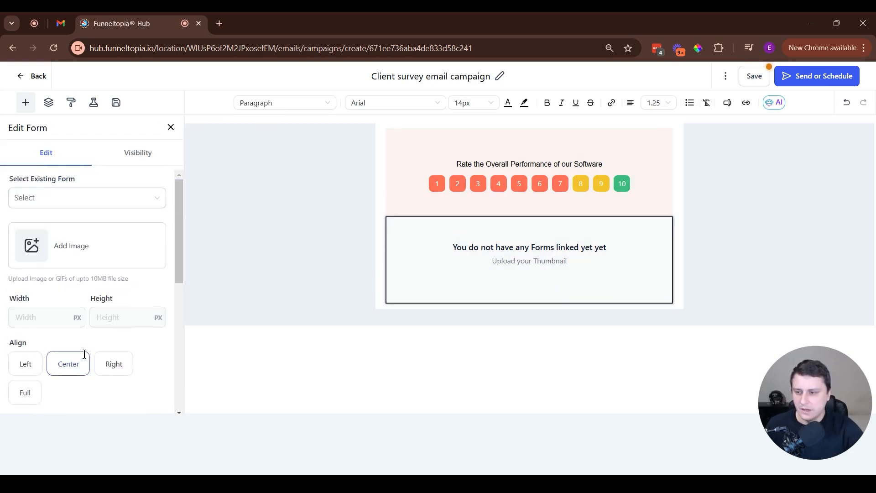
pyautogui.click(28, 198)
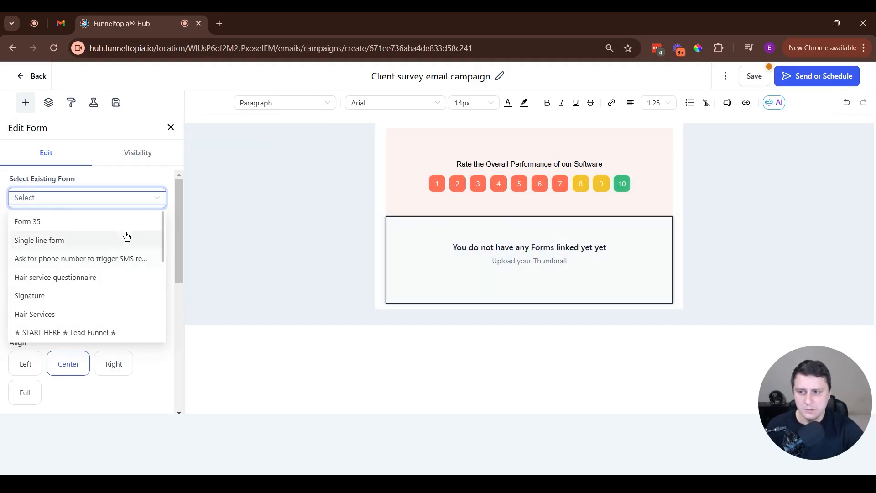
pyautogui.click(570, 249)
pyautogui.click(87, 198)
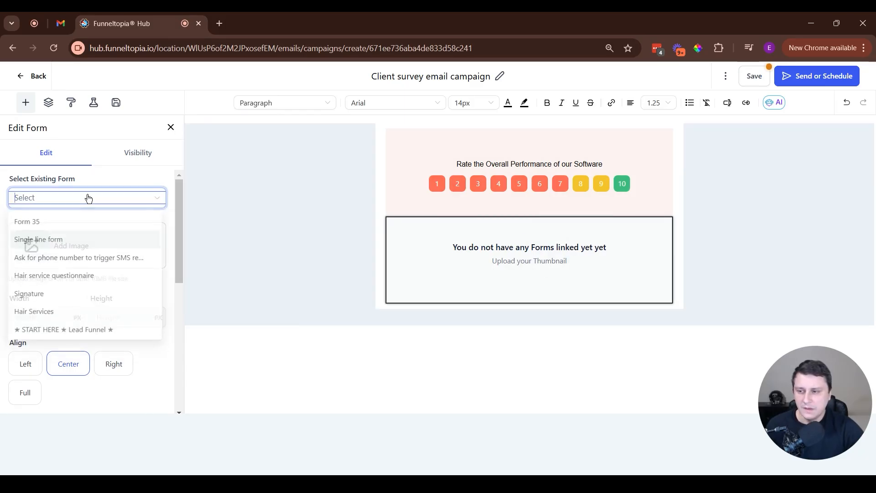
pyautogui.click(52, 226)
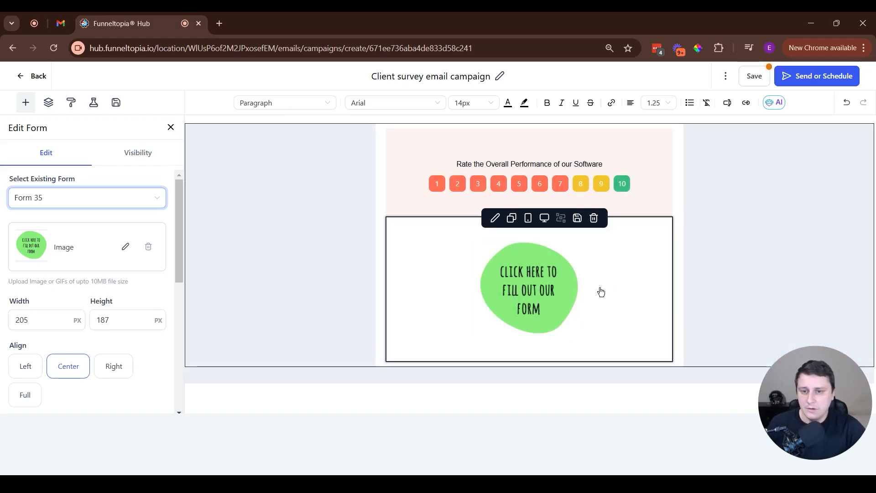
# - Set the linked form block's right padding to 0 px and its statistics title to Raffle
pyautogui.click(517, 296)
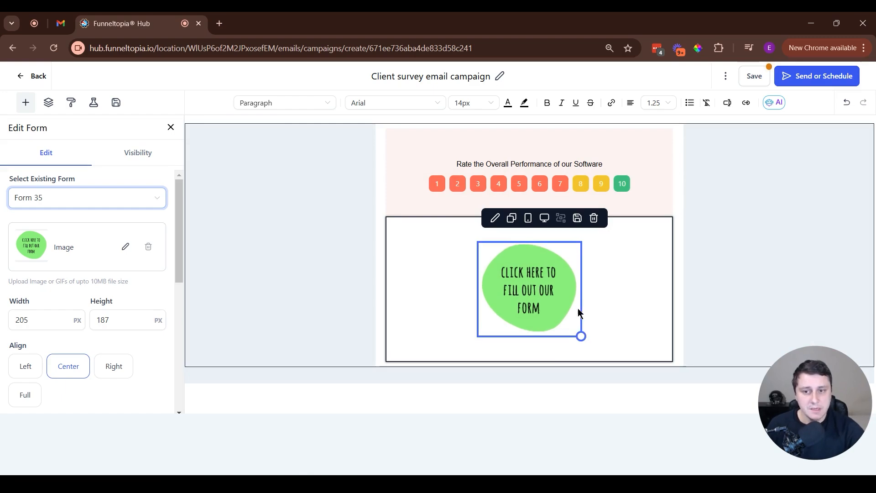
pyautogui.moveTo(591, 329)
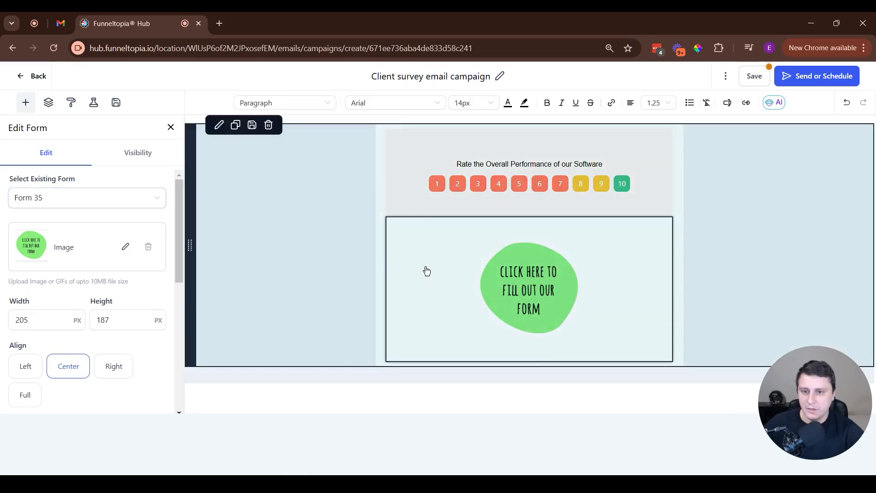
pyautogui.scroll(-2, 58, 322)
pyautogui.scroll(2, 88, 289)
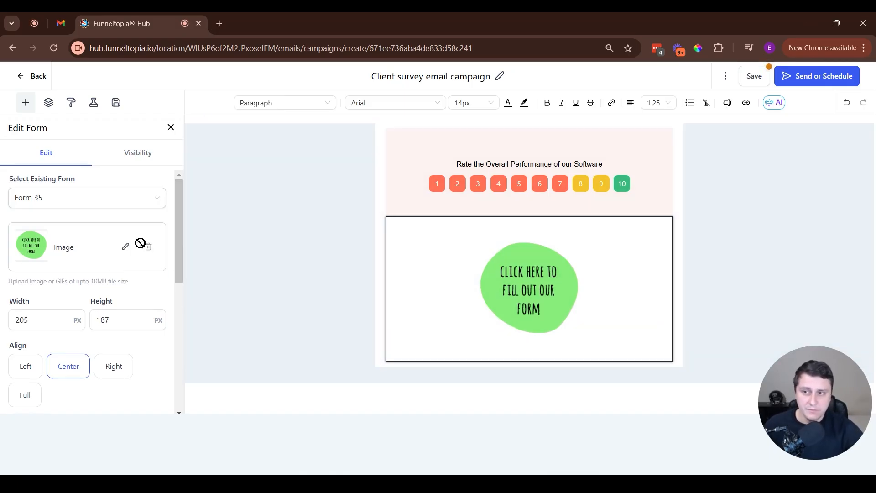
pyautogui.scroll(-5, 108, 222)
pyautogui.scroll(-2, 108, 221)
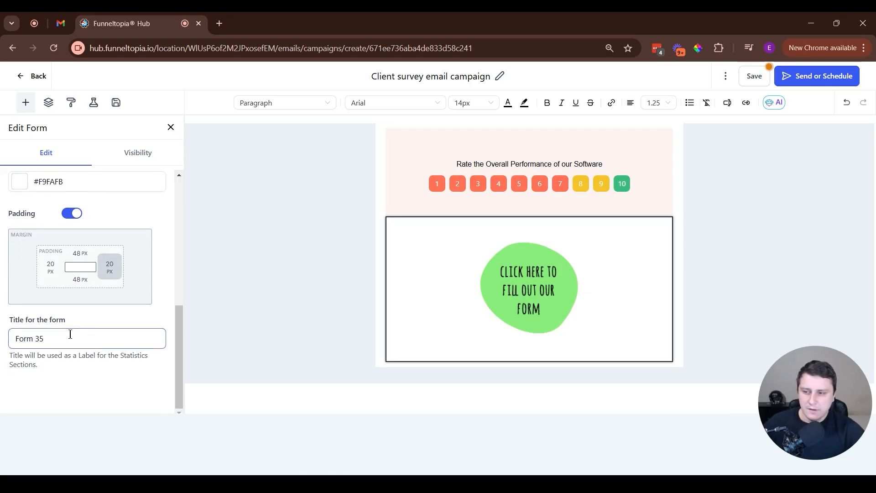
pyautogui.moveTo(70, 334); pyautogui.dragTo(16, 336)
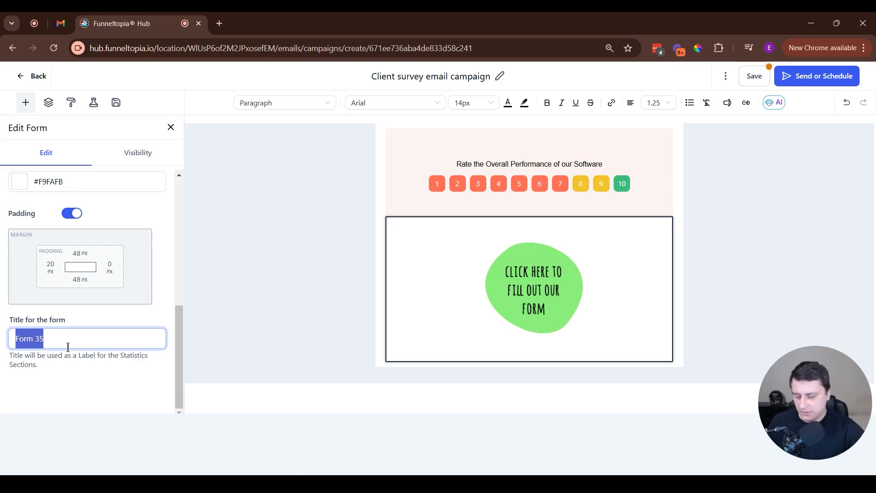
pyautogui.write('Raffle')
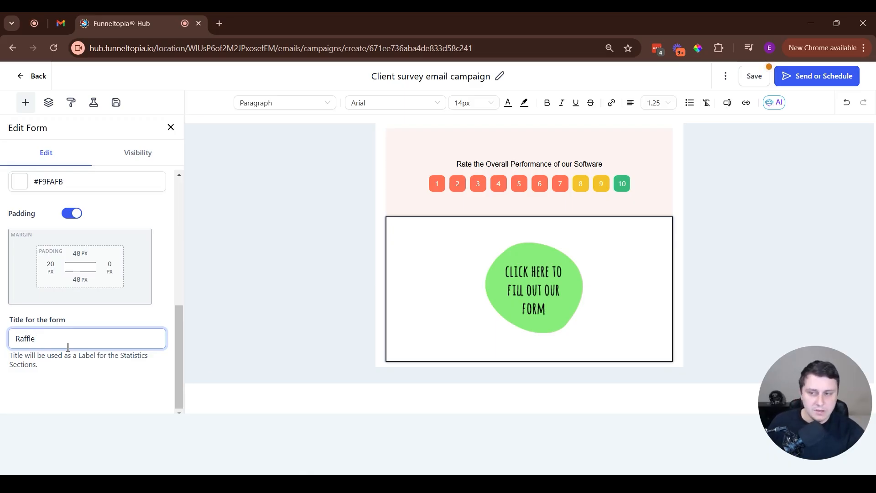
pyautogui.moveTo(117, 338); pyautogui.dragTo(10, 336)
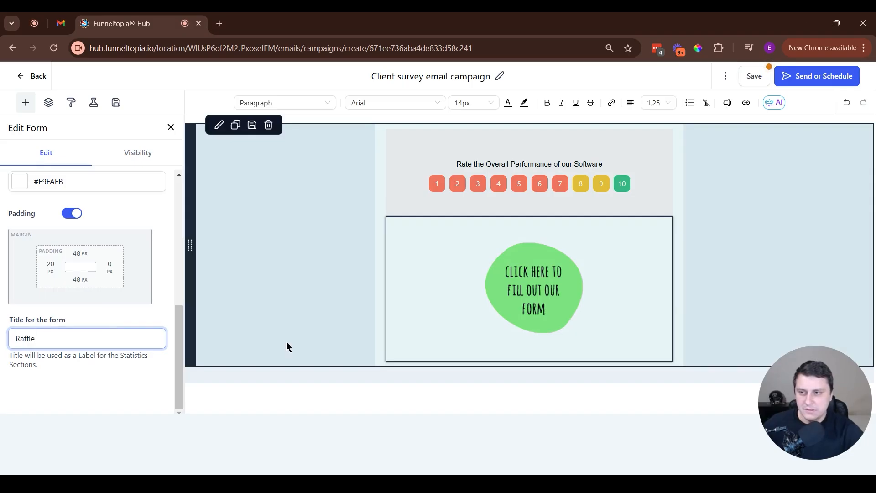
# - Select the 1-10 rating form and review its background color, padding and title settings
pyautogui.click(198, 329)
pyautogui.click(503, 261)
pyautogui.click(370, 245)
pyautogui.click(420, 254)
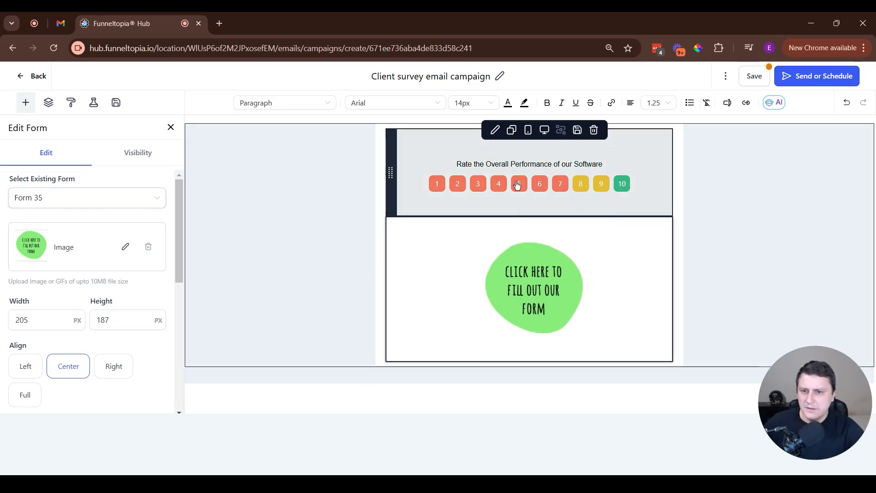
pyautogui.click(466, 163)
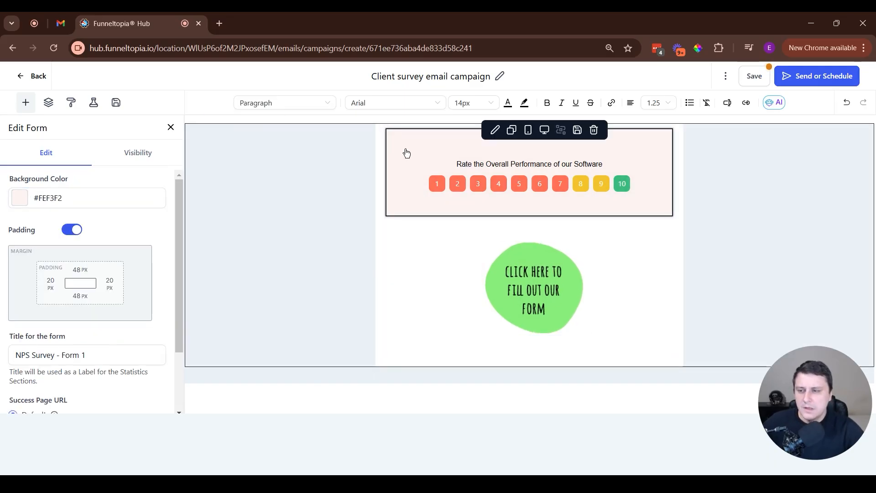
pyautogui.click(71, 232)
pyautogui.click(71, 231)
pyautogui.scroll(-2, 55, 246)
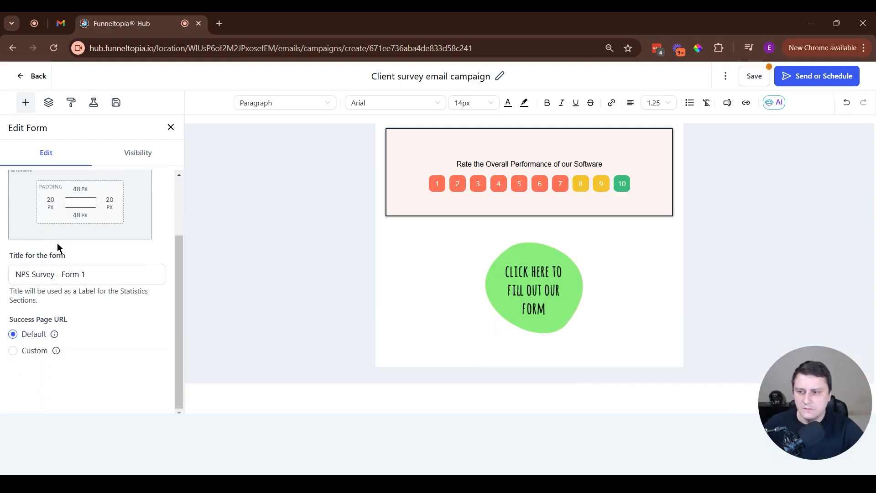
pyautogui.tripleClick(121, 272)
pyautogui.click(114, 367)
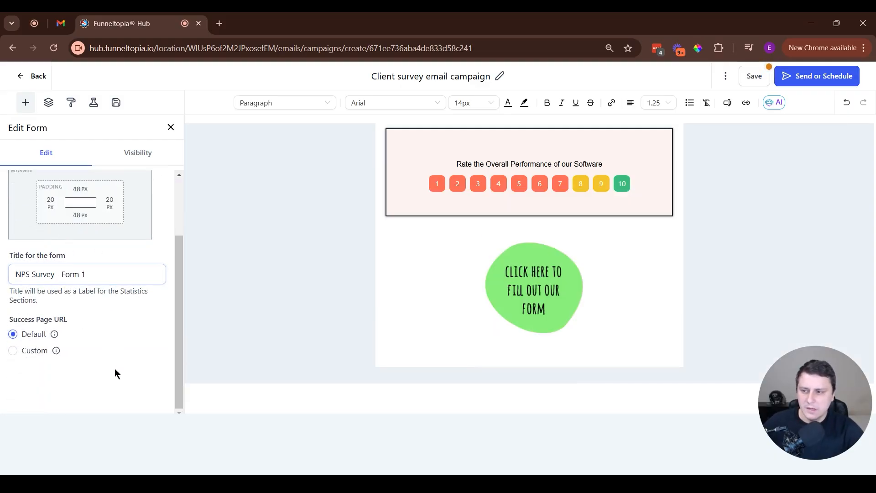
# - Try the Custom success page URL option for the rating form and return it to Default
pyautogui.moveTo(8, 322)
pyautogui.mouseDown()
pyautogui.moveTo(138, 321)
pyautogui.moveTo(7, 315)
pyautogui.mouseUp()
pyautogui.click(92, 322)
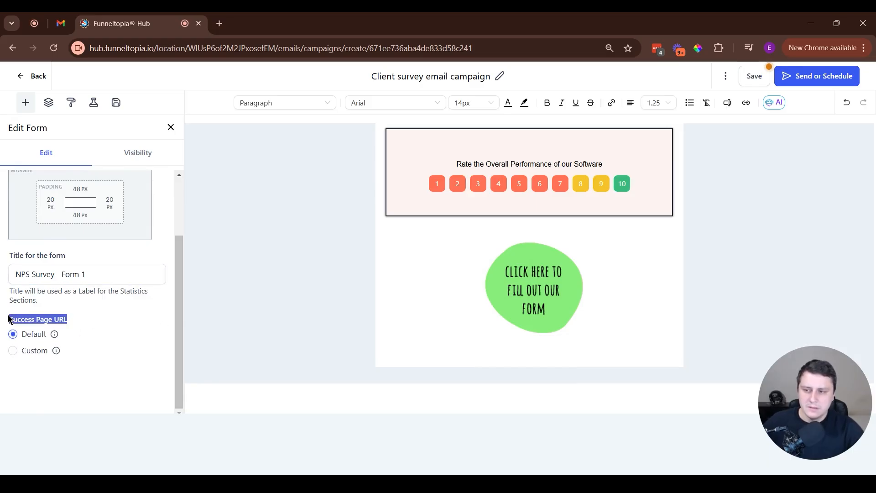
pyautogui.click(35, 319)
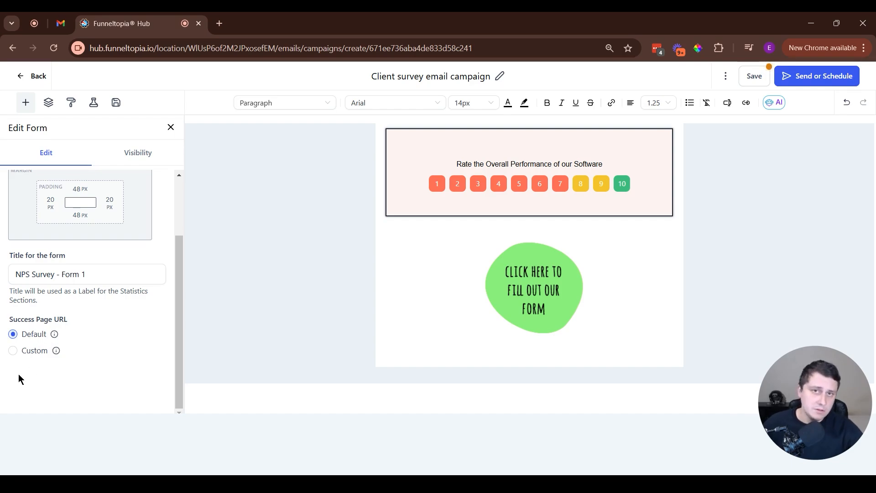
pyautogui.click(13, 351)
pyautogui.click(26, 334)
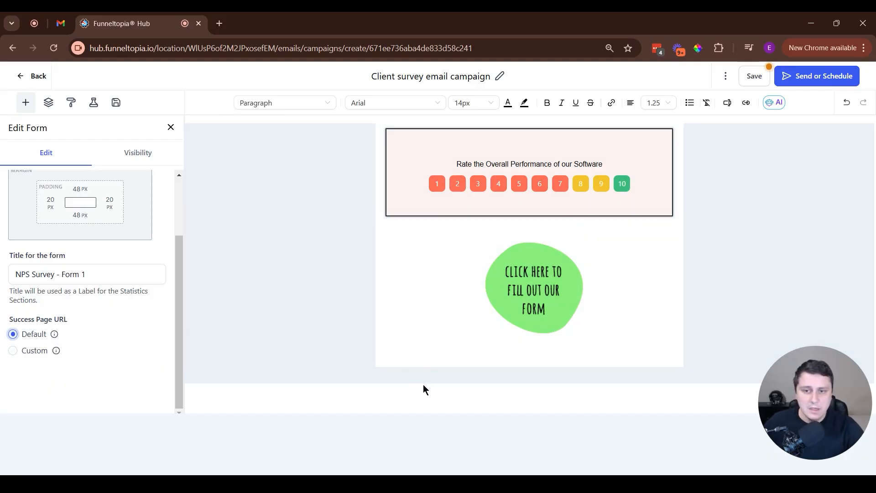
# - Switch to Gmail and review the received Survey email with its rating form and linked form image
pyautogui.moveTo(497, 226)
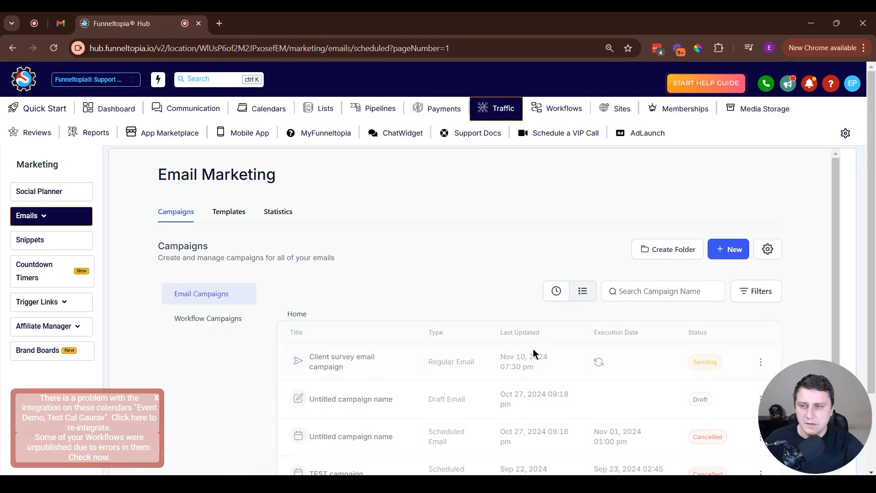
pyautogui.click(60, 24)
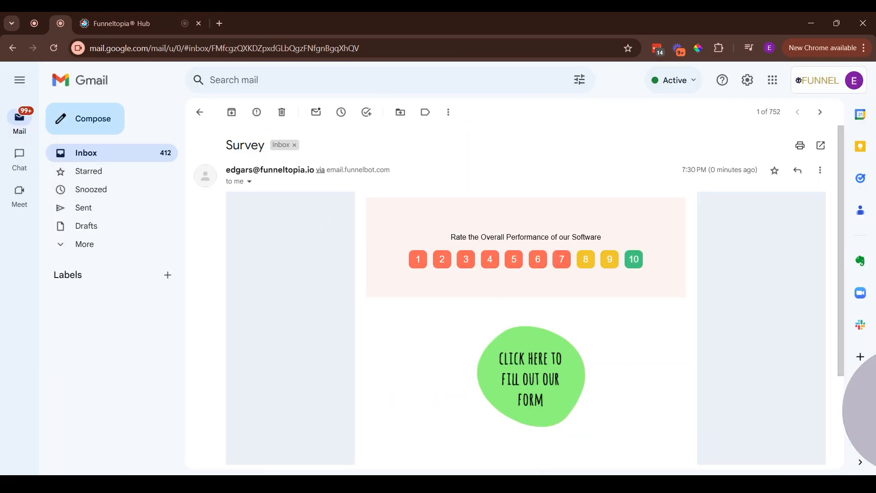
pyautogui.scroll(-3, 291, 284)
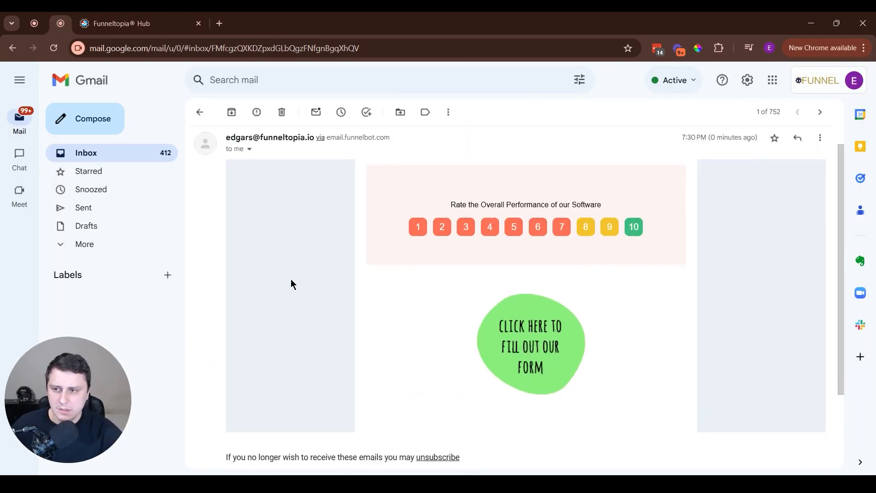
pyautogui.scroll(3, 378, 301)
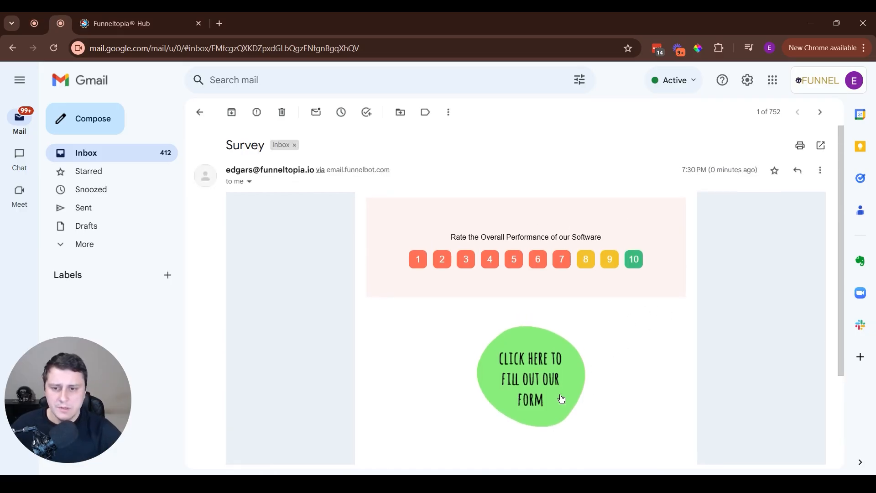
# - Open the linked form from the email's green image, look over its fields, and close it to return to the email
pyautogui.click(535, 391)
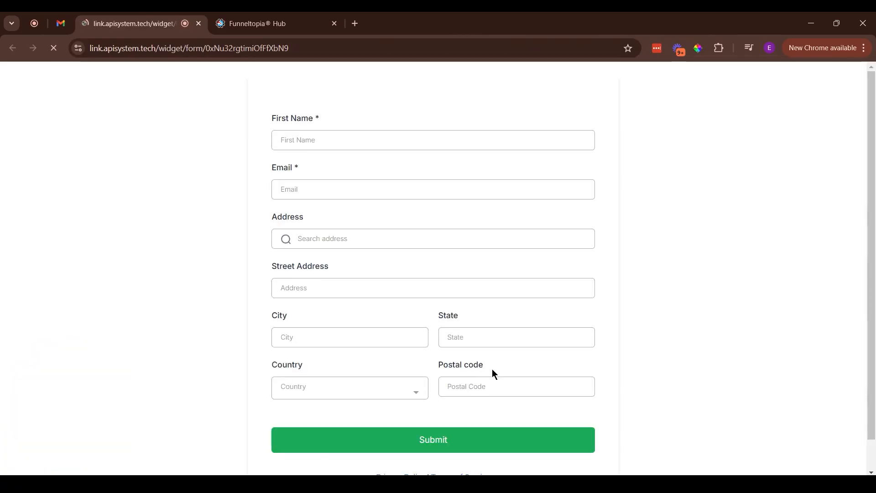
pyautogui.scroll(-1, 492, 369)
pyautogui.click(61, 23)
pyautogui.middleClick(109, 13)
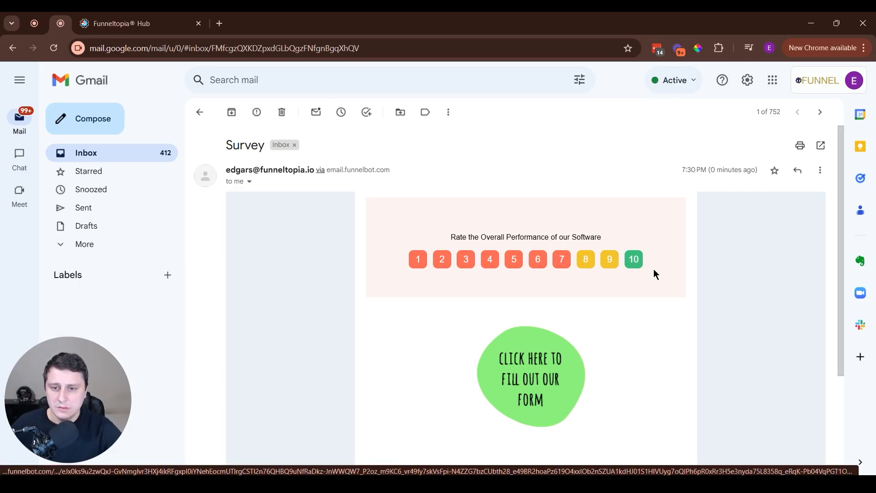
# - Submit a rating of 10 from the email's rating form and read the success page
pyautogui.click(632, 259)
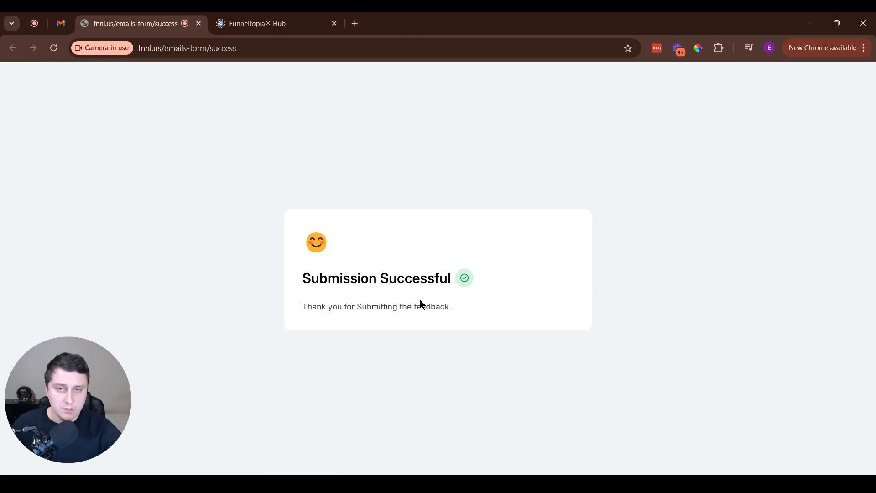
pyautogui.moveTo(459, 308); pyautogui.dragTo(356, 249)
pyautogui.click(356, 247)
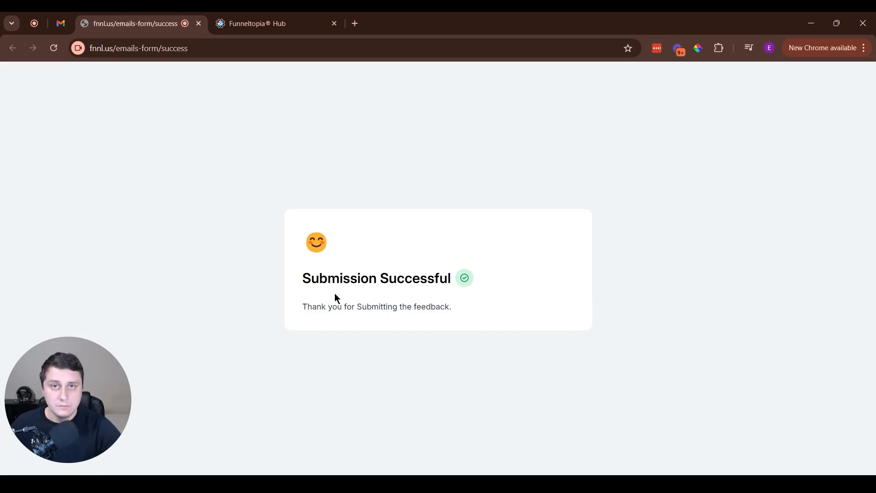
pyautogui.moveTo(481, 301); pyautogui.dragTo(357, 279)
pyautogui.click(508, 283)
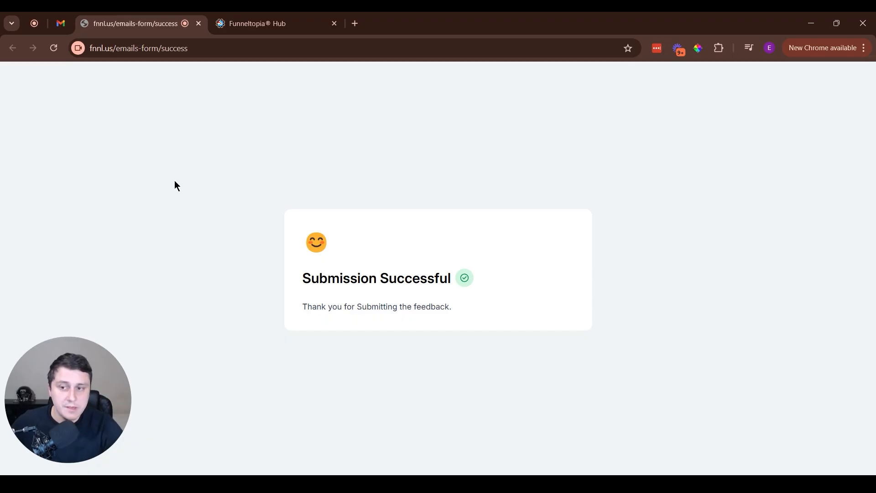
# - Switch back to the untitled campaign in Funneltopia and replace its empty form element with a new Scoring 1-10 form
pyautogui.click(303, 18)
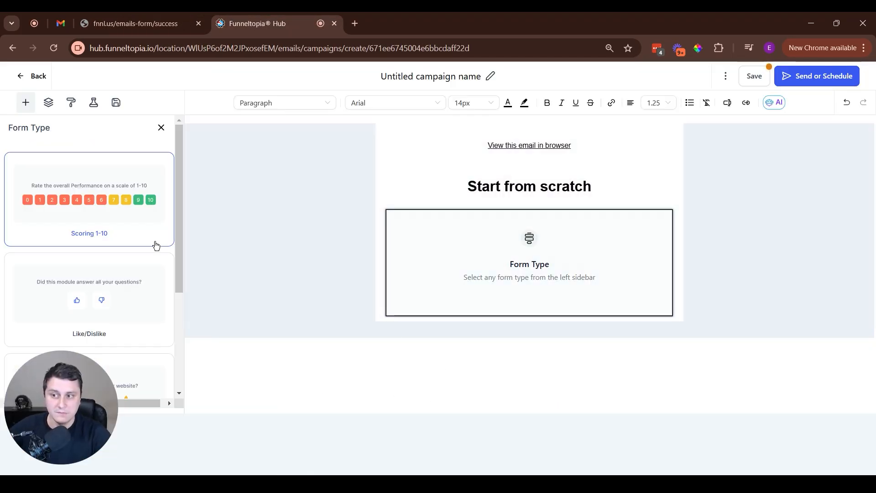
pyautogui.moveTo(76, 372); pyautogui.dragTo(816, 381)
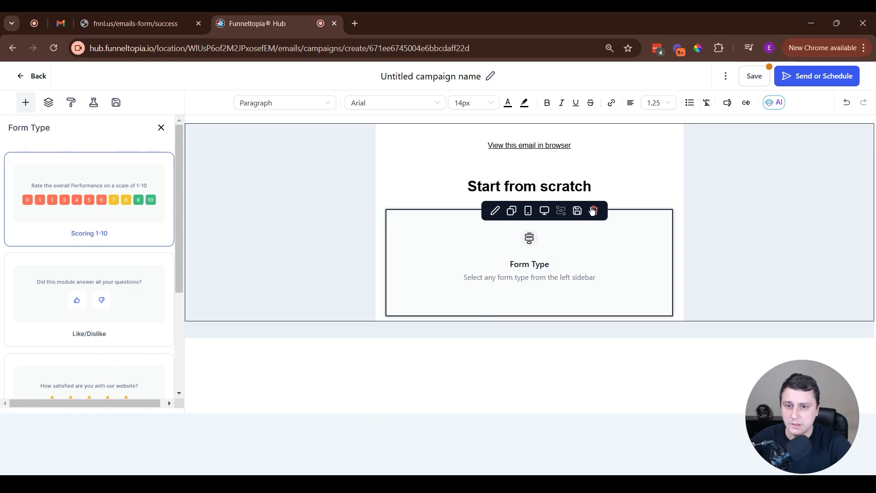
pyautogui.click(593, 211)
pyautogui.moveTo(146, 353); pyautogui.dragTo(532, 205)
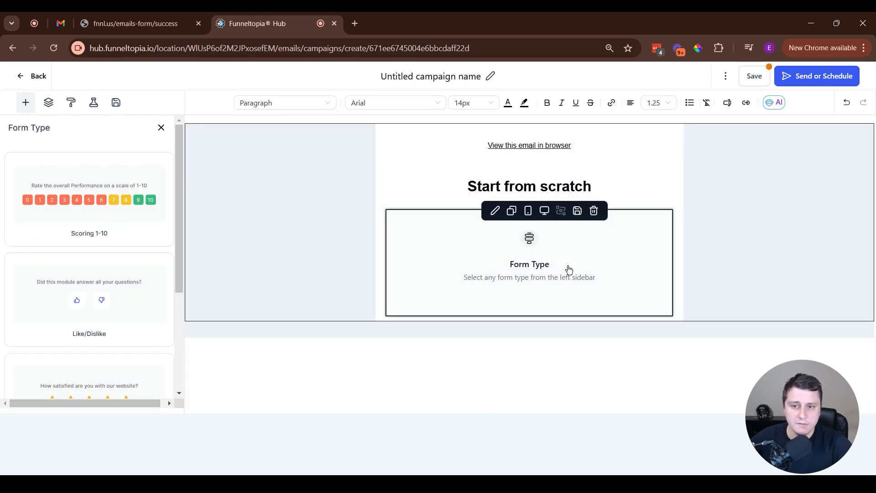
pyautogui.click(130, 225)
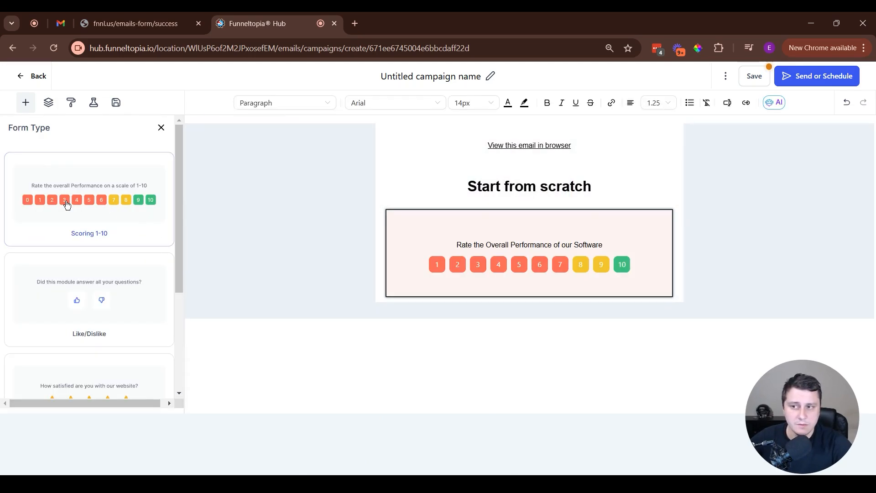
# - Append the sample text sdsdsdadadasda to the rating form's question
pyautogui.tripleClick(462, 247)
pyautogui.click(612, 249)
pyautogui.write('sdsdsdadadasdadada')
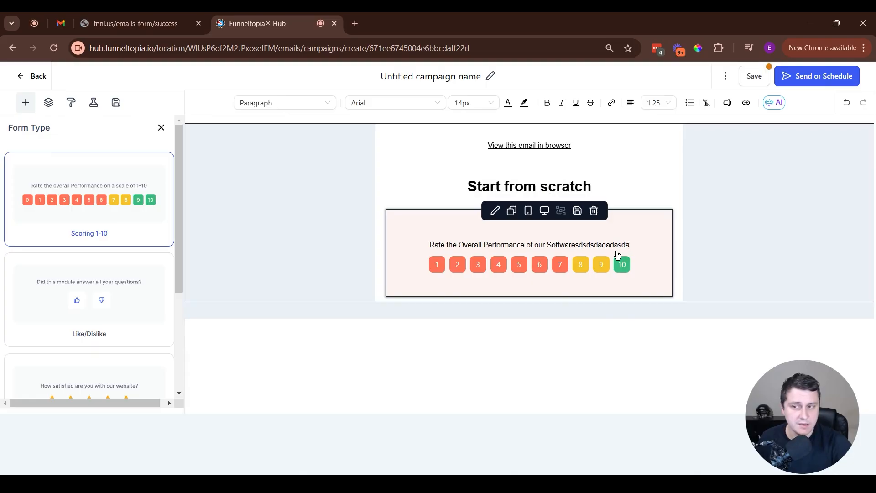
# - Change the form type to Like/Dislike and replace its question with sdsdsdsdsd
pyautogui.click(114, 305)
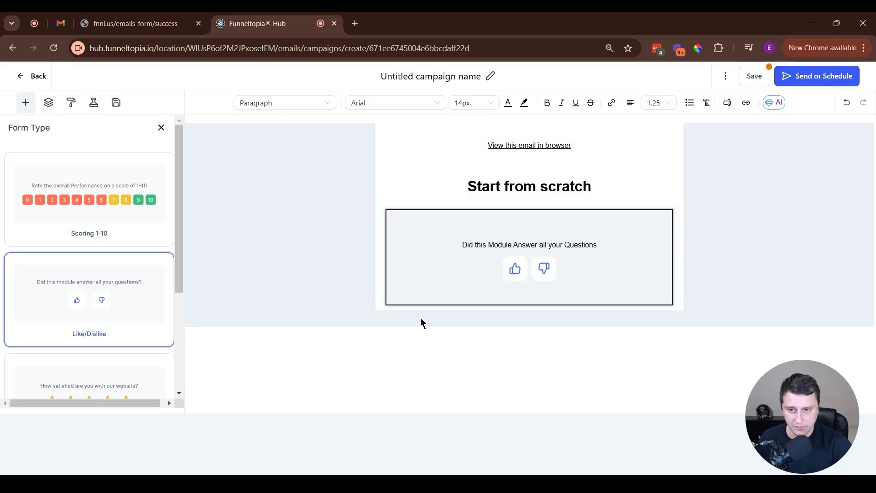
pyautogui.tripleClick(496, 244)
pyautogui.write('sdsdsdsdsd')
pyautogui.scroll(-3, 128, 273)
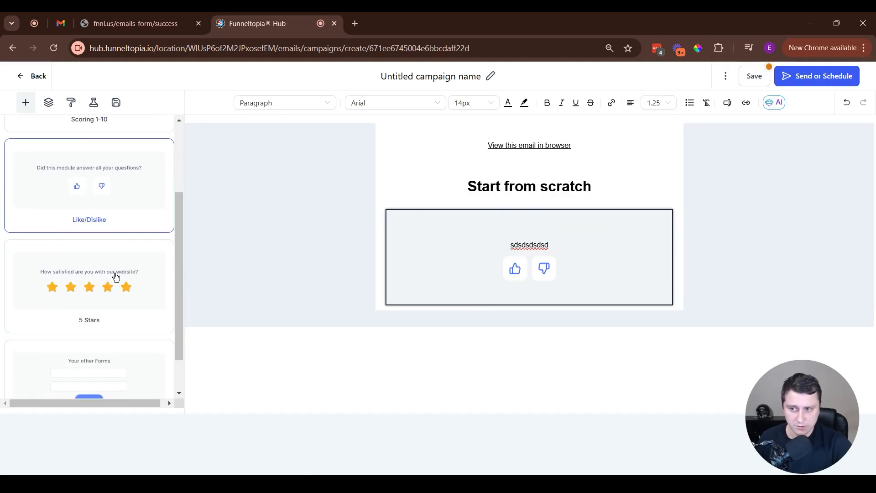
pyautogui.scroll(4, 119, 229)
# - Try Solid Green for the Like/Dislike form's icons, and set the icon type to Solid Black
pyautogui.click(162, 129)
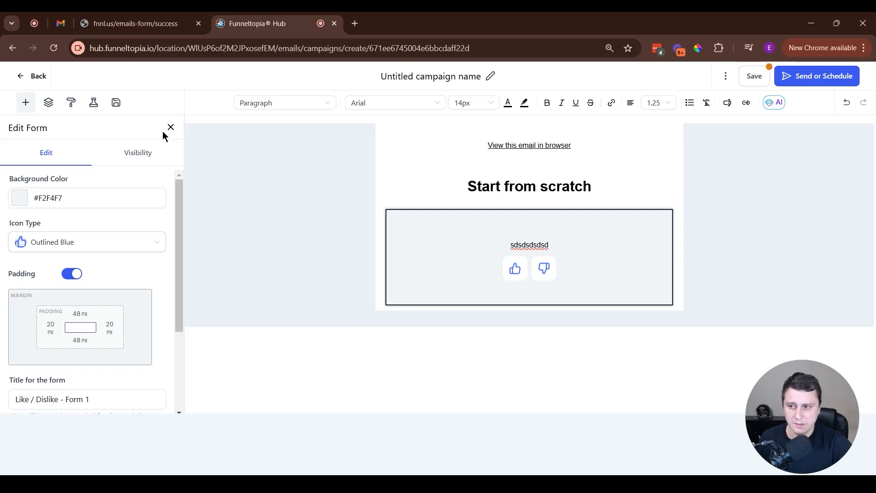
pyautogui.click(74, 250)
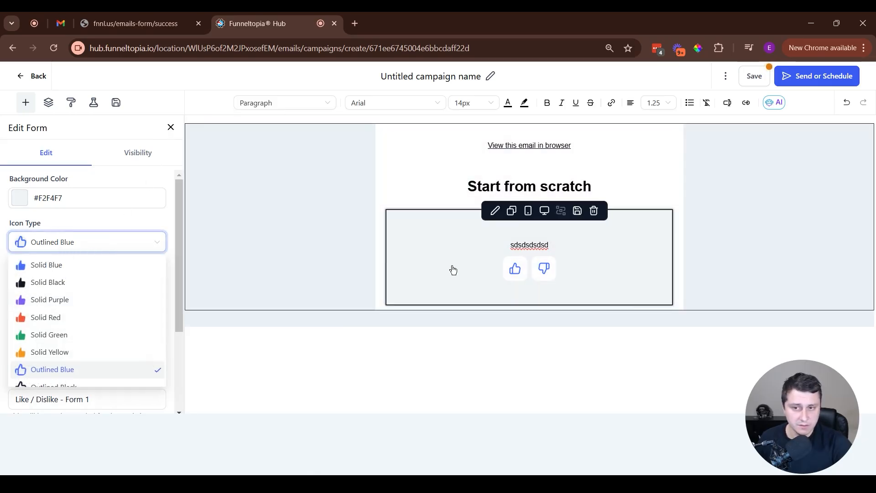
pyautogui.click(65, 336)
pyautogui.click(158, 254)
pyautogui.click(92, 282)
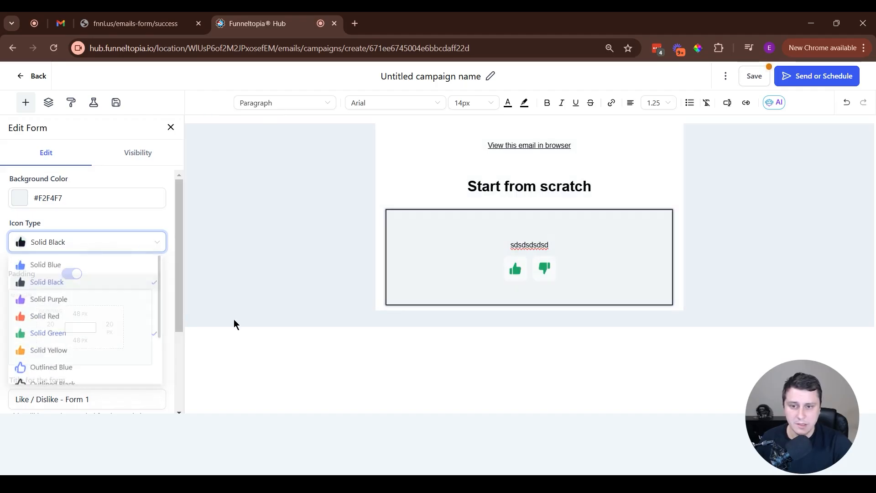
# - Delete the Like/Dislike form from the email
pyautogui.click(170, 128)
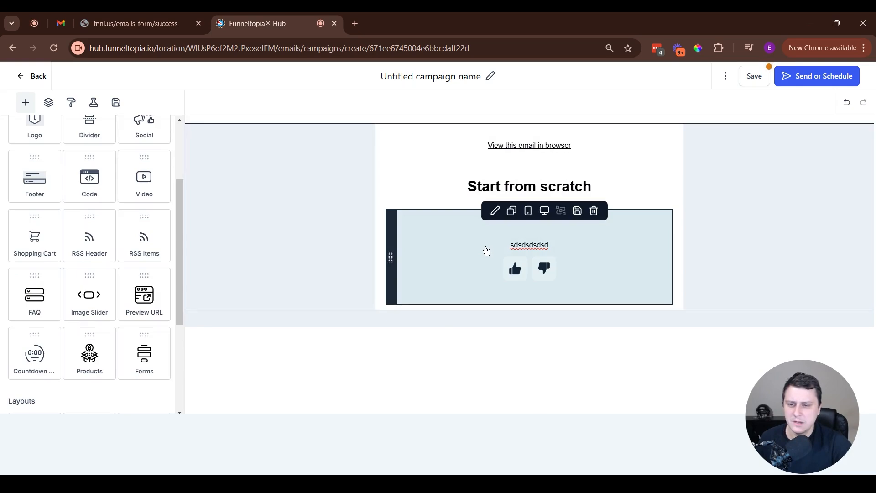
pyautogui.click(486, 250)
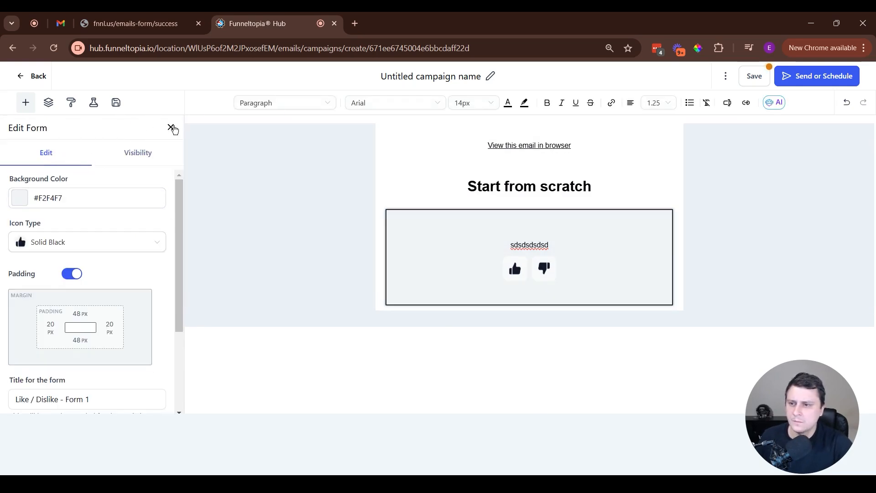
pyautogui.click(171, 128)
pyautogui.click(594, 209)
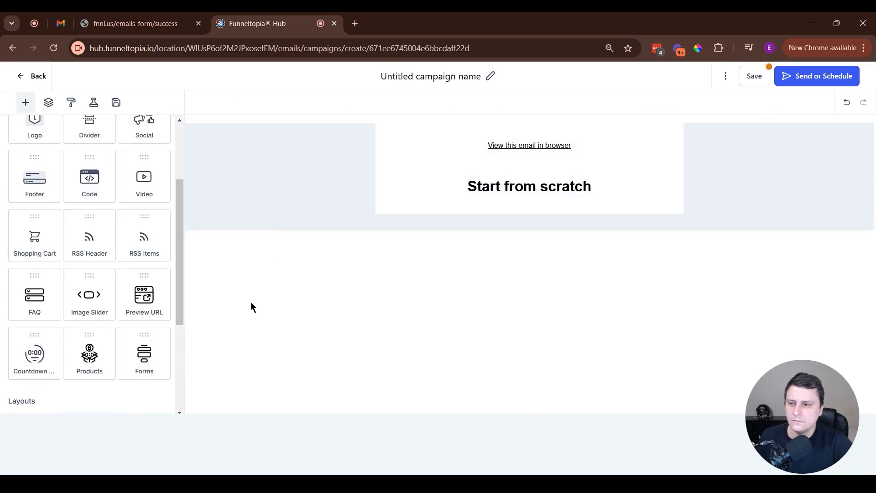
# - Add a new form element below the heading, set it to Scoring 1-10, and review its title and success page settings
pyautogui.moveTo(144, 353); pyautogui.dragTo(477, 206)
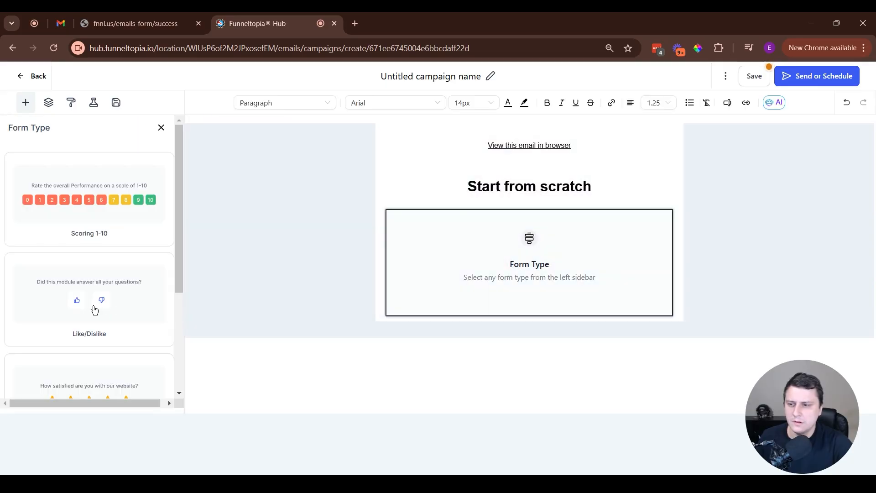
pyautogui.click(104, 216)
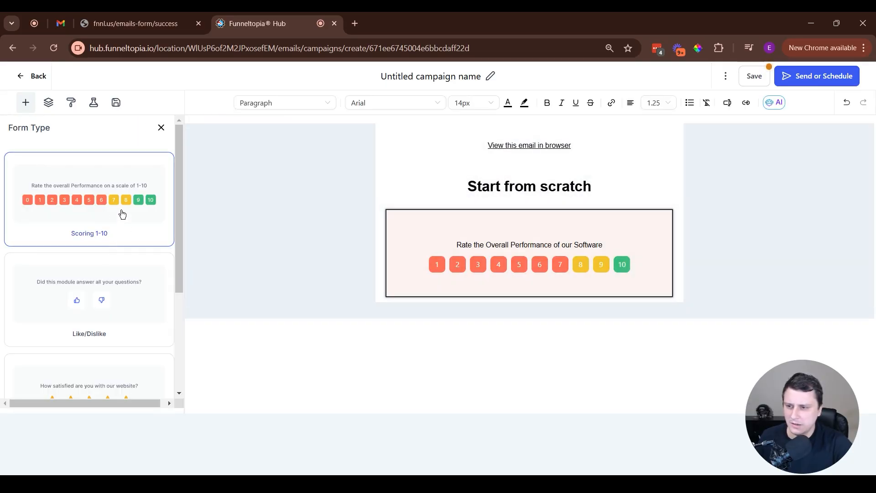
pyautogui.click(161, 128)
pyautogui.scroll(-3, 107, 260)
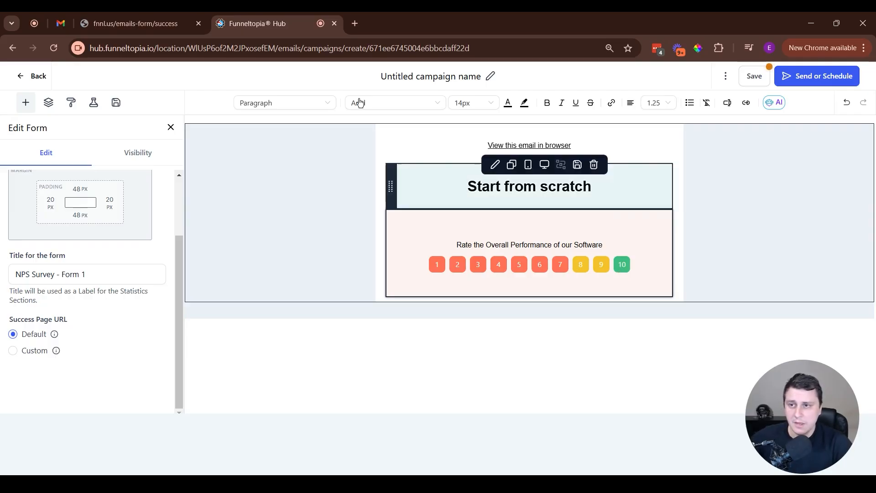
# - Close the submission success page and open the Client survey email campaign's details from the email marketing statistics
pyautogui.click(144, 19)
pyautogui.hotkey('ctrl', 'w')
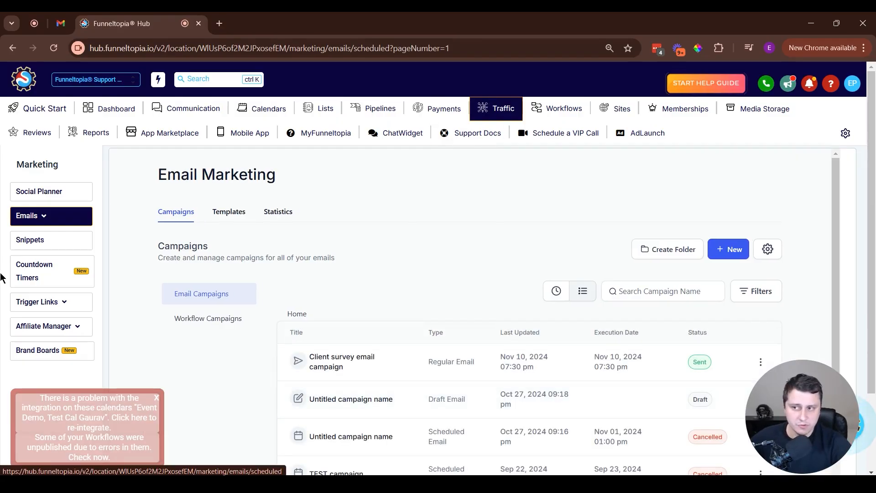
pyautogui.click(277, 214)
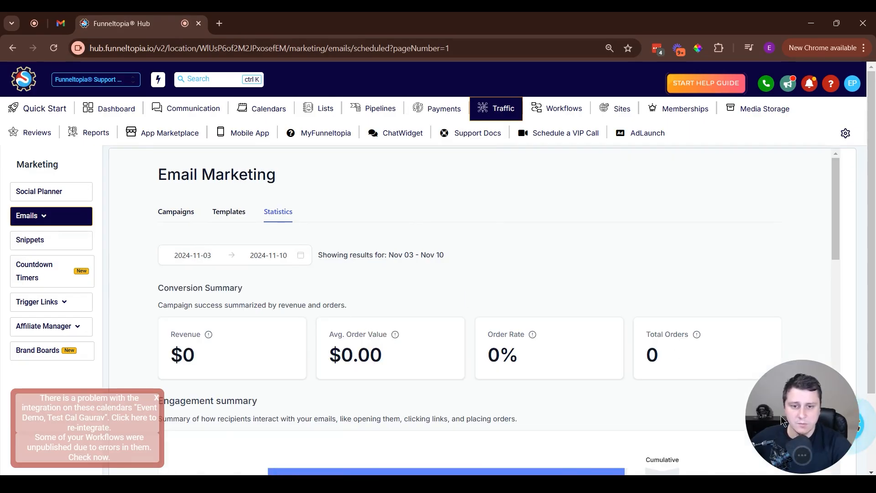
pyautogui.scroll(-15, 552, 338)
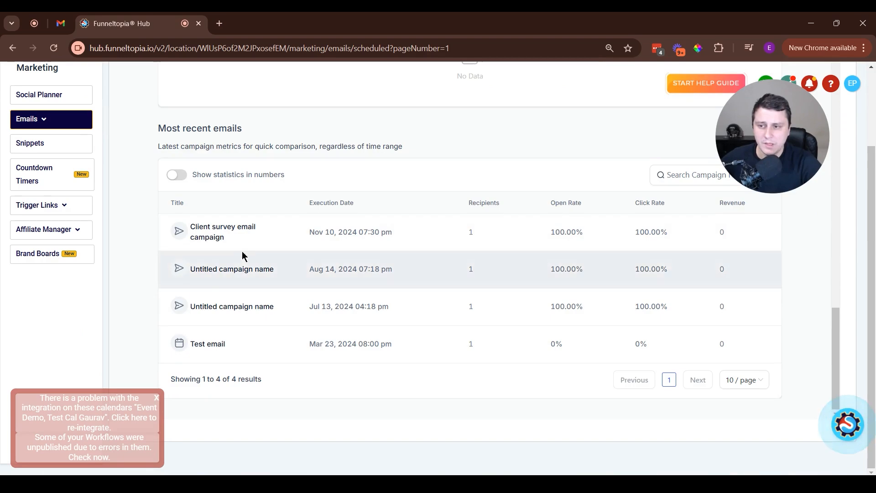
pyautogui.click(225, 239)
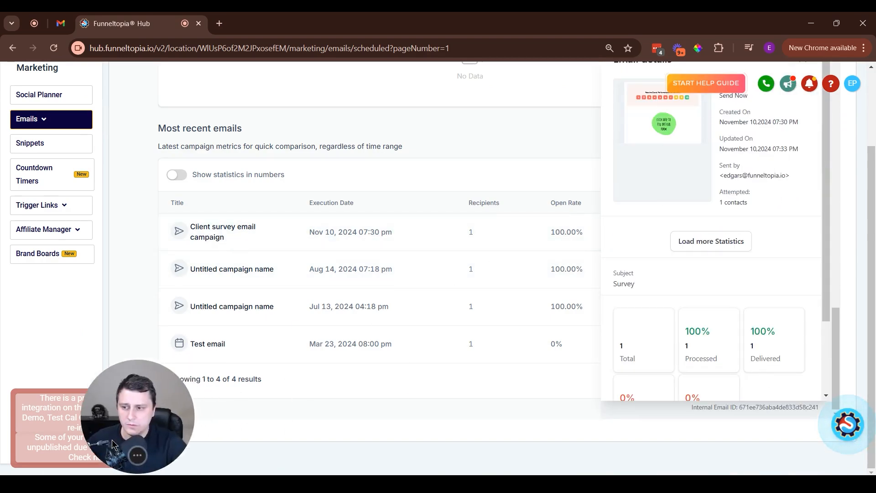
# - Load more statistics for the Client survey email campaign and review the summary figures and chart
pyautogui.click(708, 242)
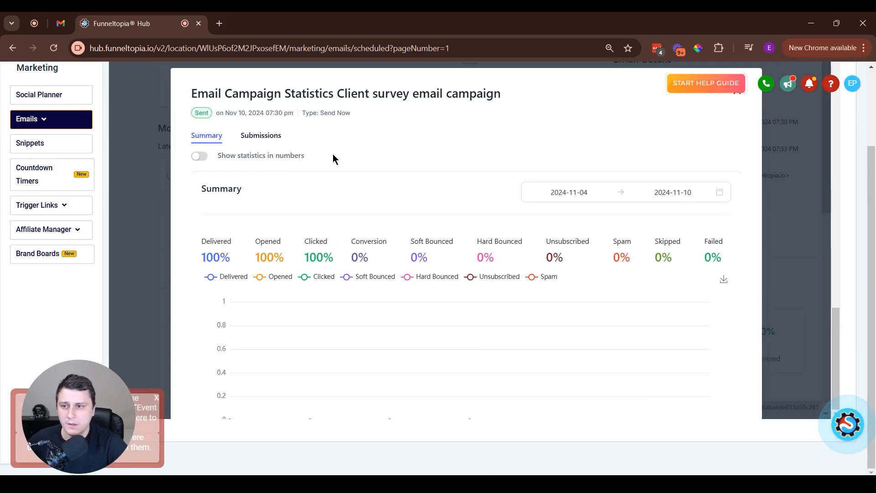
pyautogui.scroll(-5, 329, 245)
pyautogui.scroll(5, 342, 253)
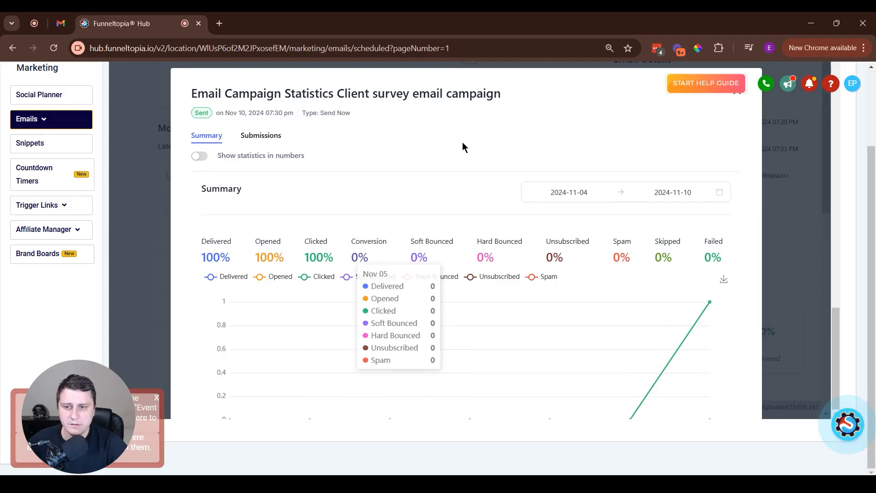
# - Review the campaign's submissions for Raffle and NPS Survey - Form 1, and close the statistics window
pyautogui.click(261, 135)
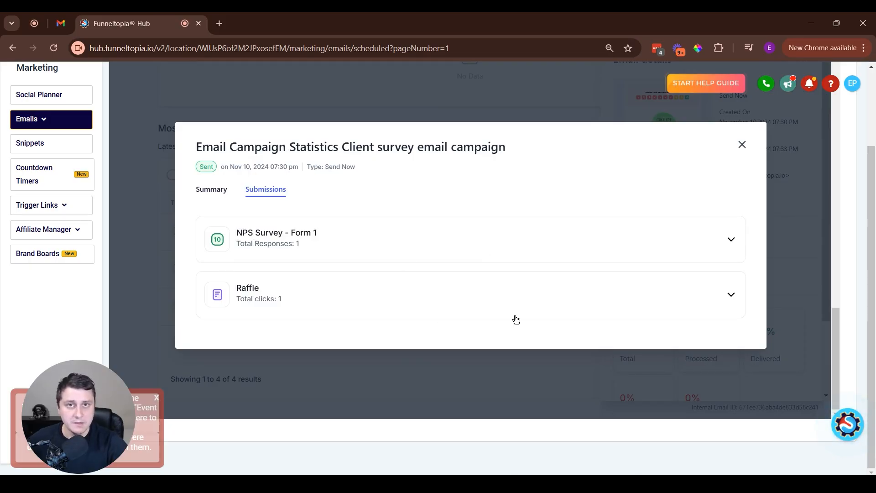
pyautogui.click(409, 303)
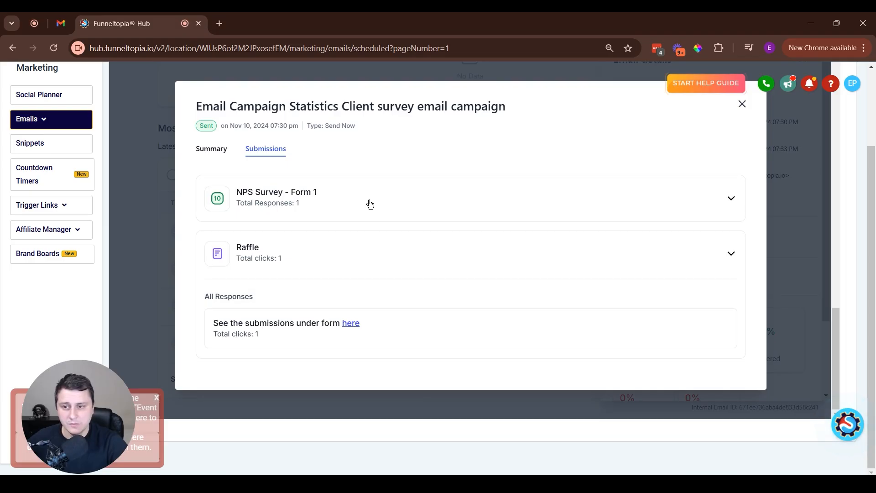
pyautogui.click(340, 323)
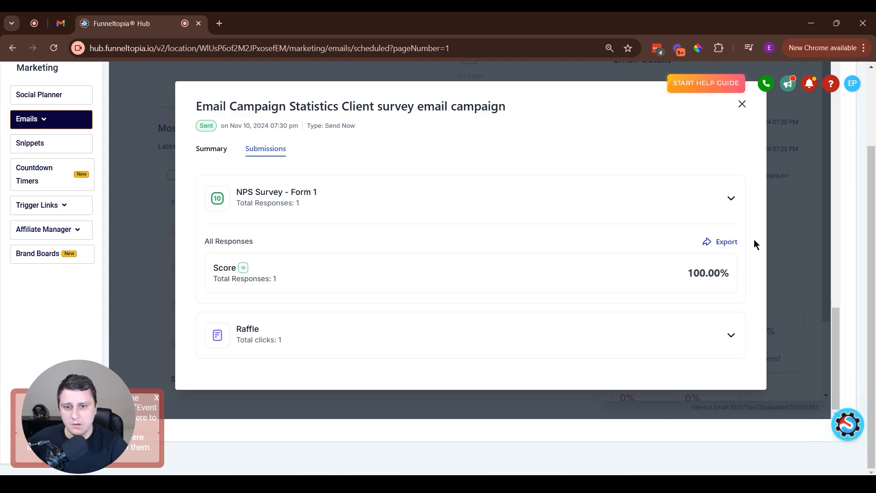
pyautogui.scroll(5, 590, 245)
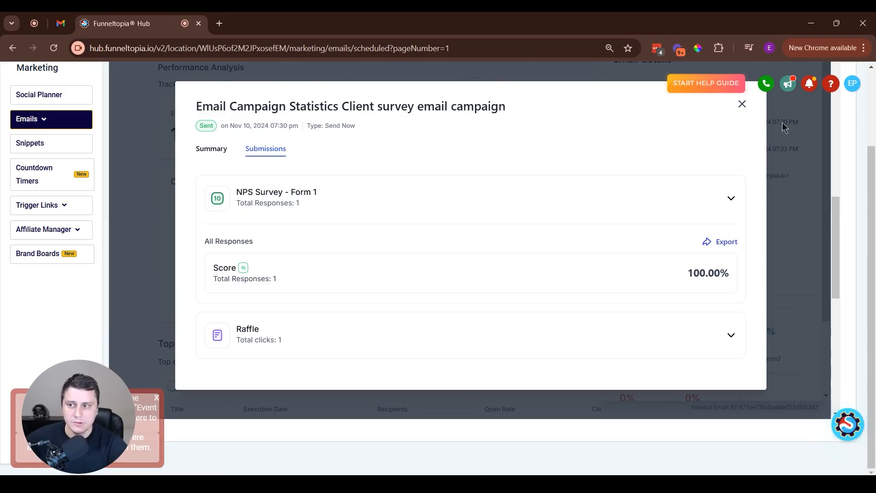
pyautogui.scroll(5, 589, 212)
pyautogui.click(742, 104)
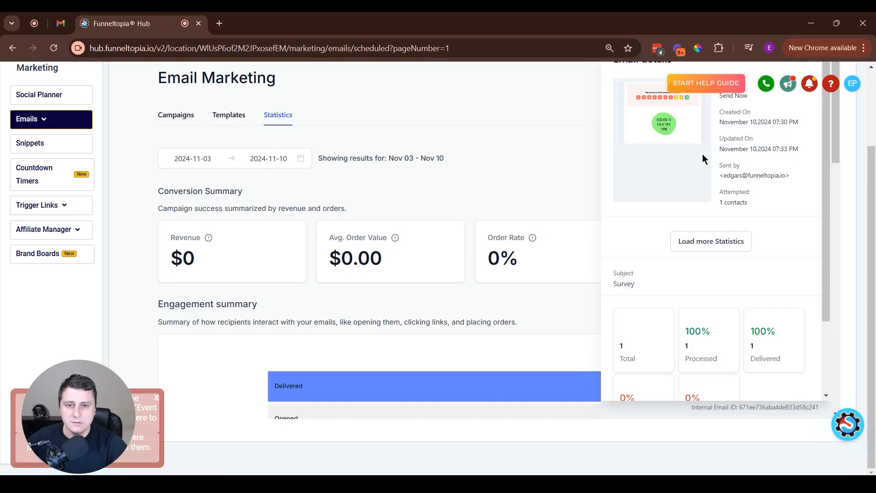
# - Open the Funneltopia support widget with its help options
pyautogui.scroll(2, 547, 182)
pyautogui.moveTo(86, 216)
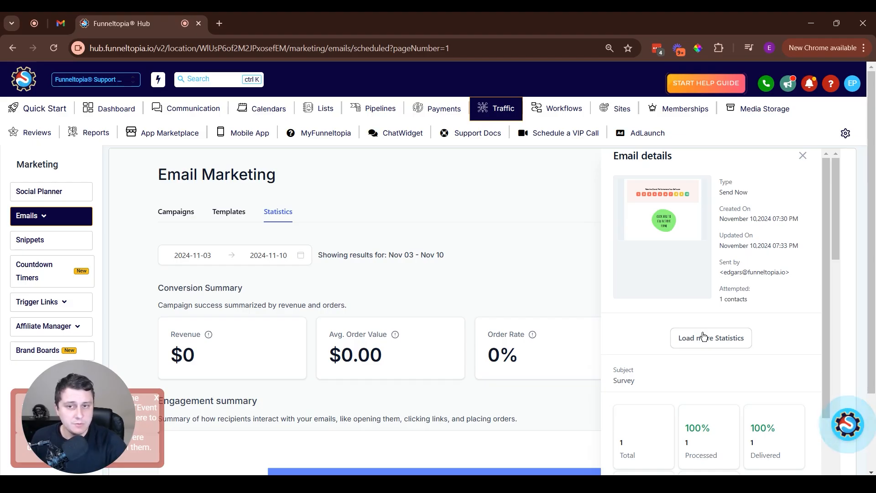
pyautogui.click(845, 423)
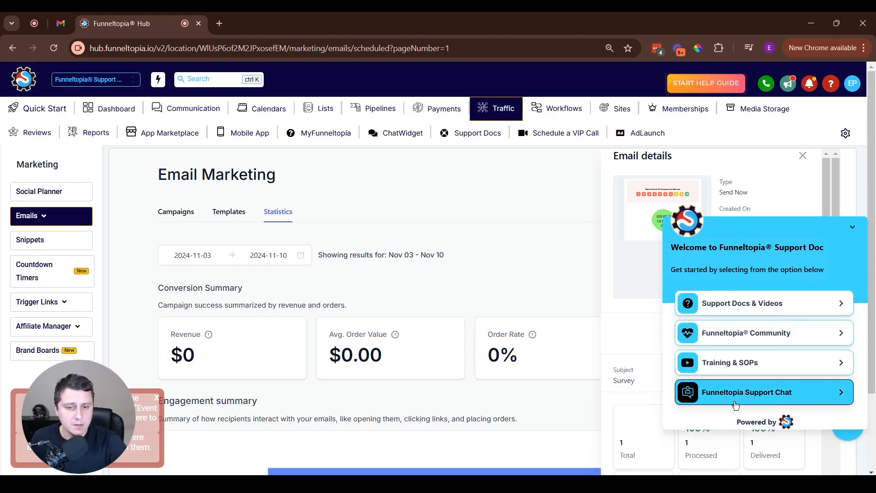